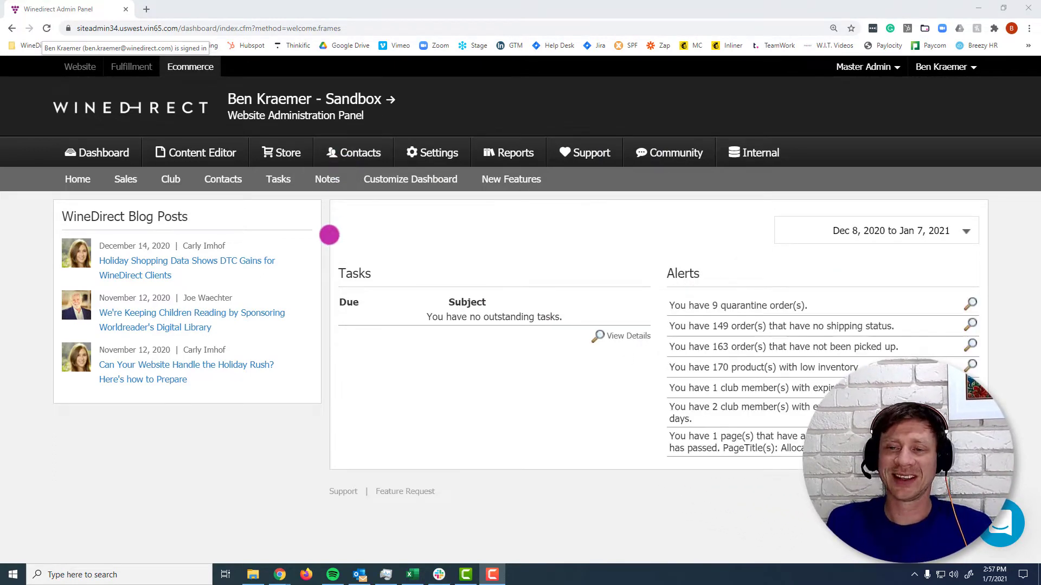
Step: Open the store's Carrots list and review the Quick Configure options
left_click(285, 153)
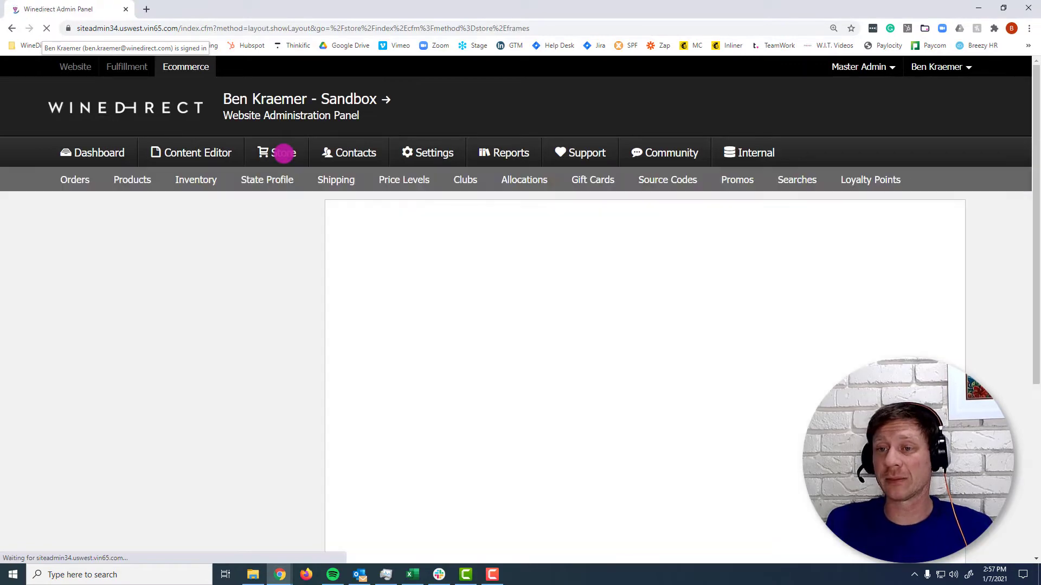
mouse_move(715, 173)
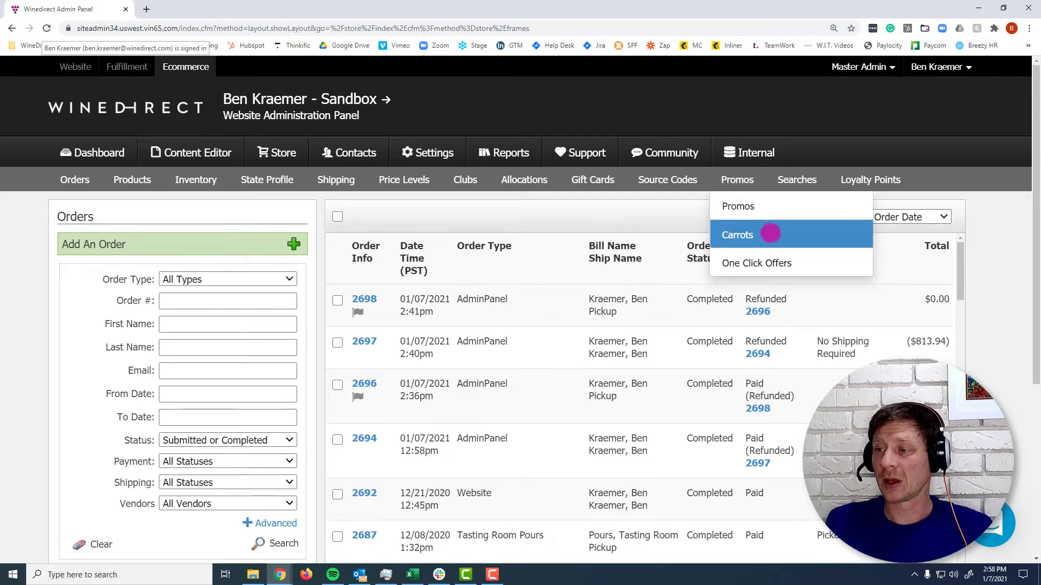
left_click(772, 234)
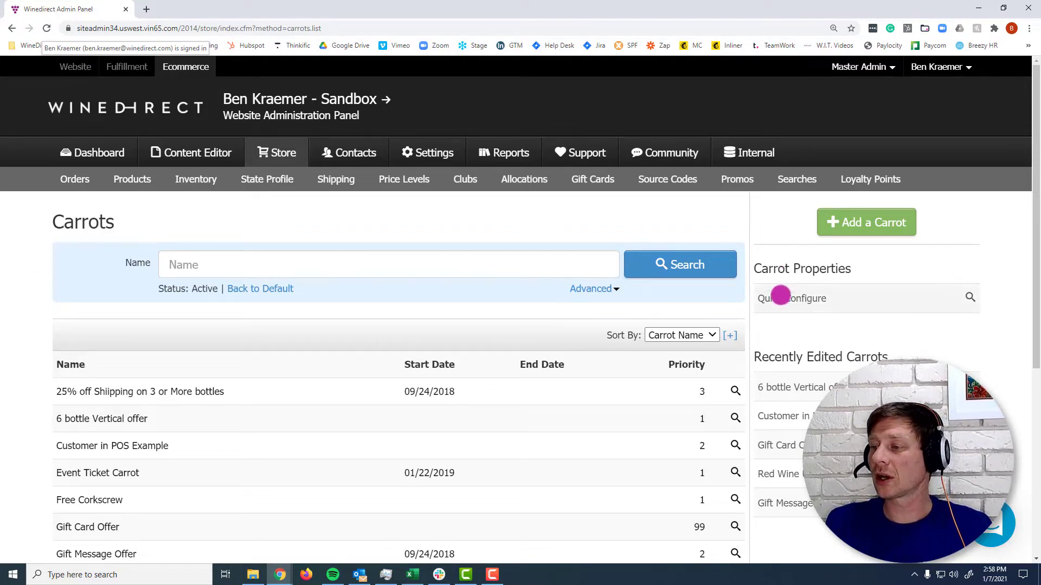
left_click(781, 301)
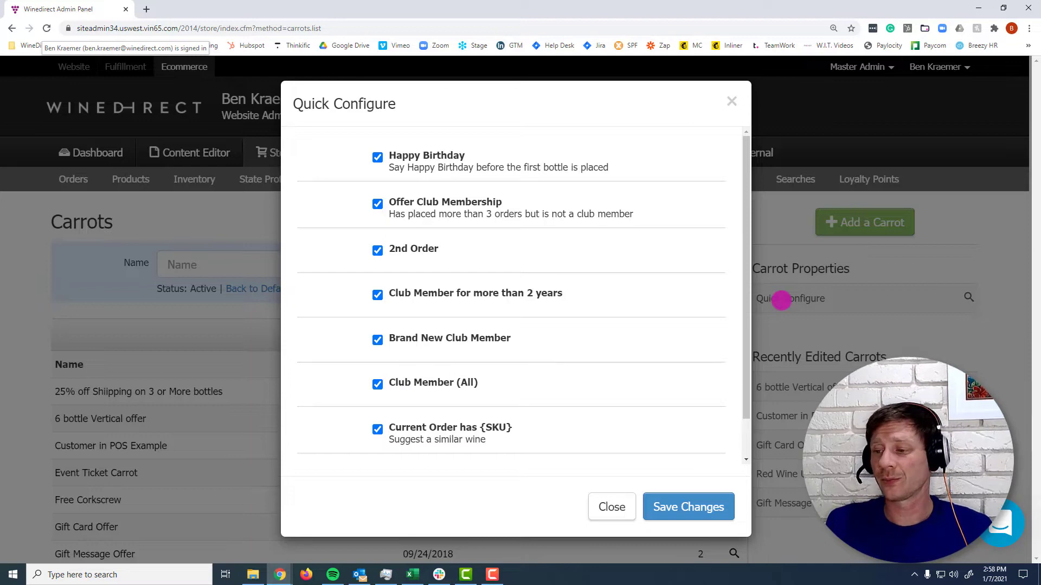
left_click(781, 300)
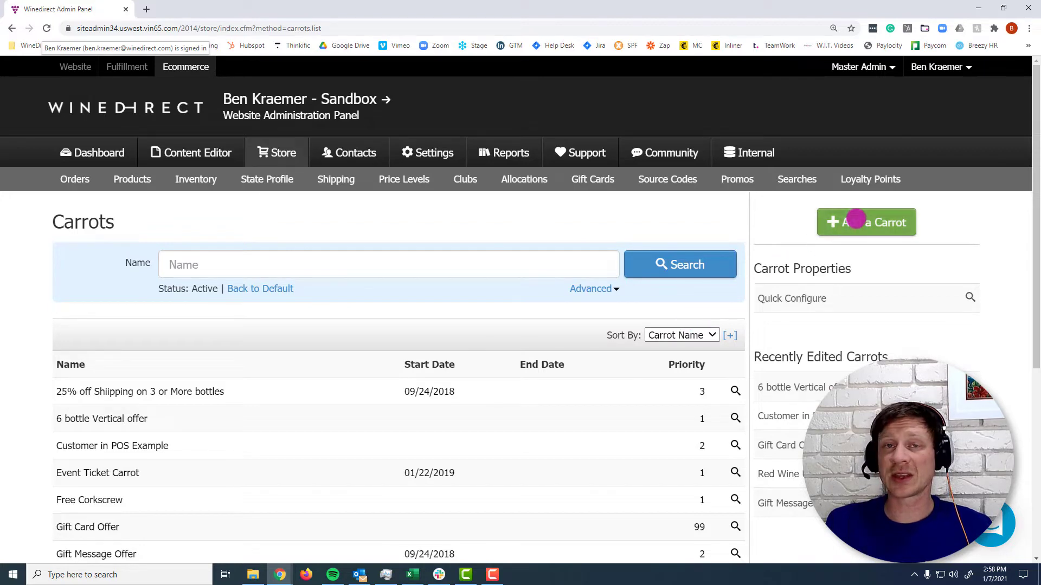
Step: Start a new carrot named "example", make it active and give it priority 1
left_click(856, 219)
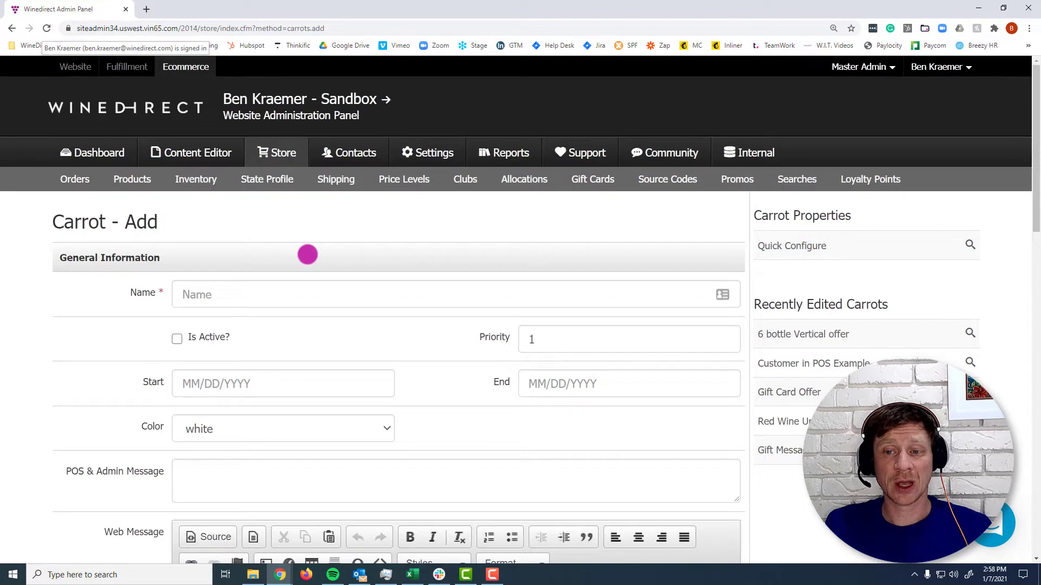
left_click(329, 300)
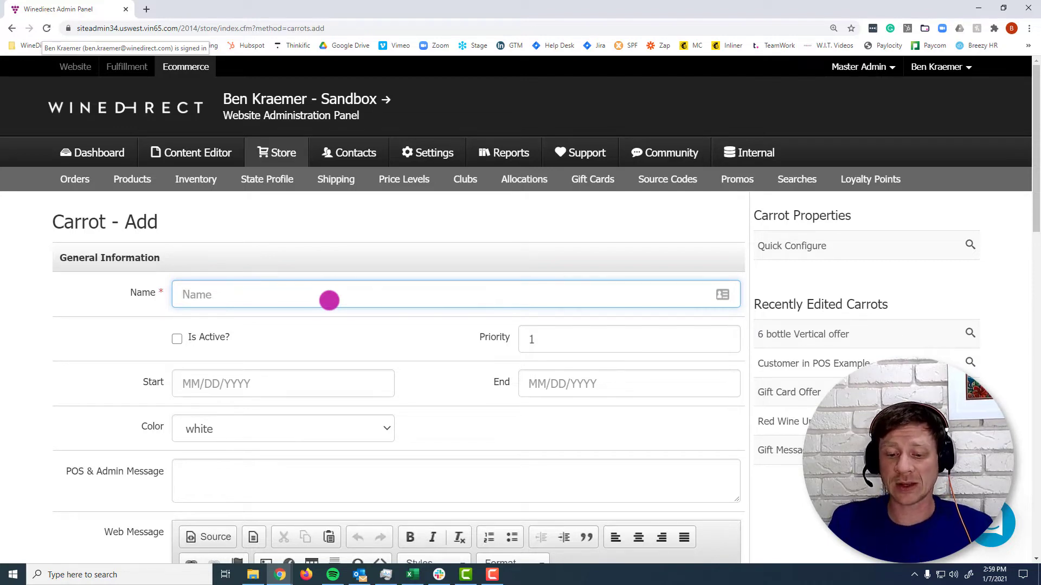
type("example")
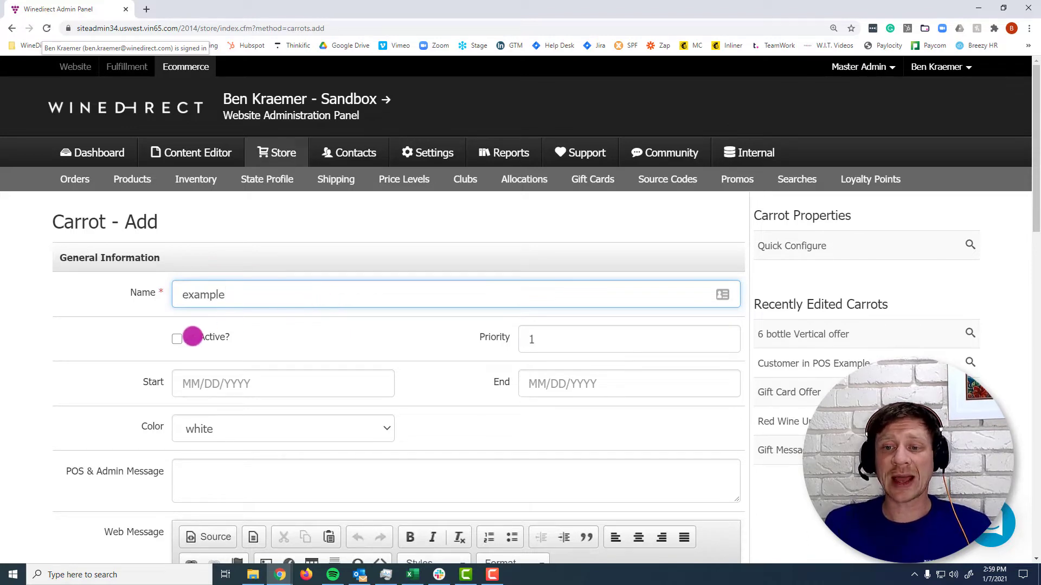
left_click(179, 338)
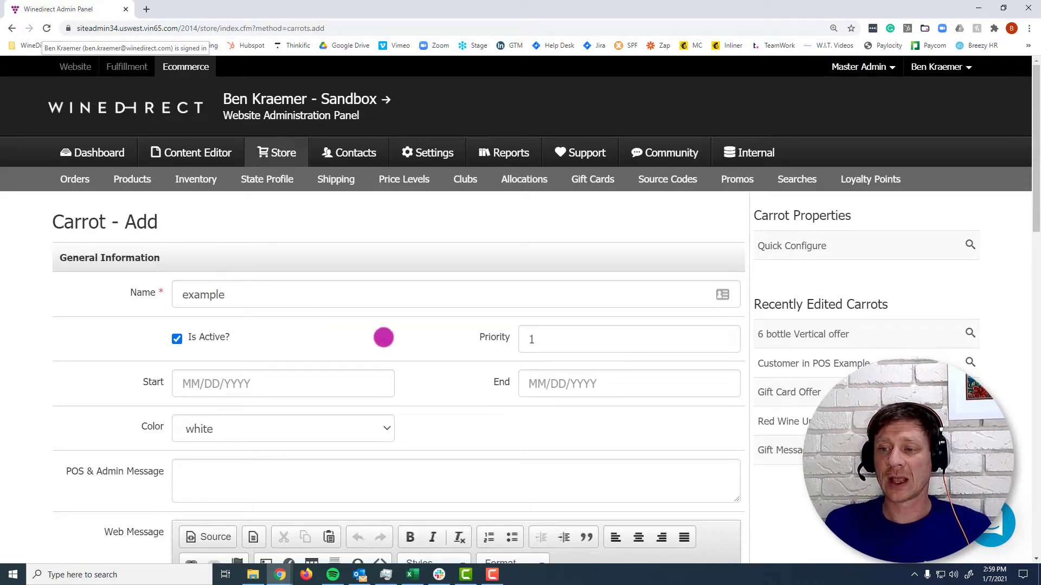
left_click_drag(479, 337, 525, 340)
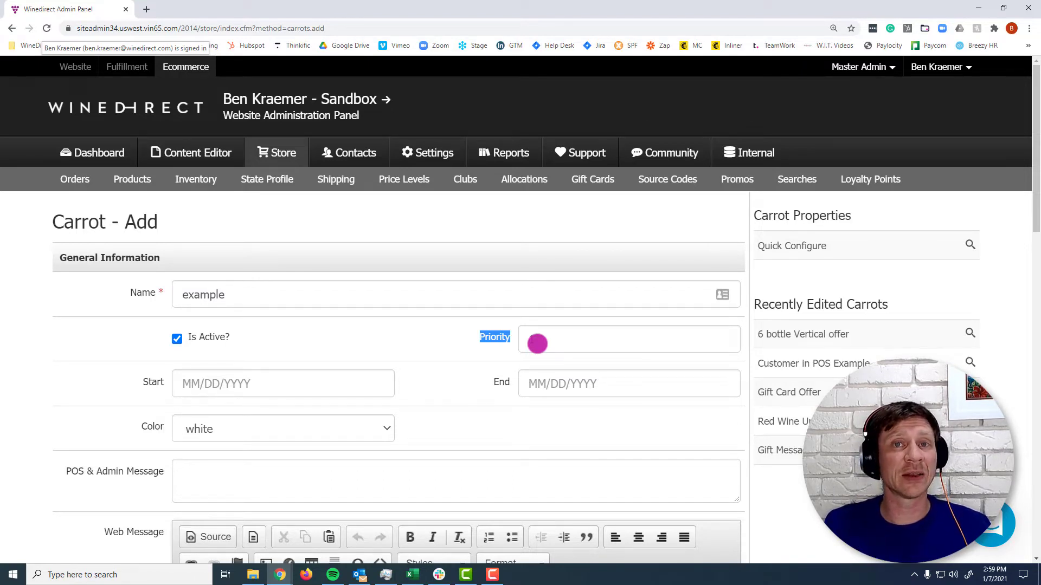
type("1")
Step: Review the new carrot's start and end date fields and its color choices, keeping white
left_click(299, 395)
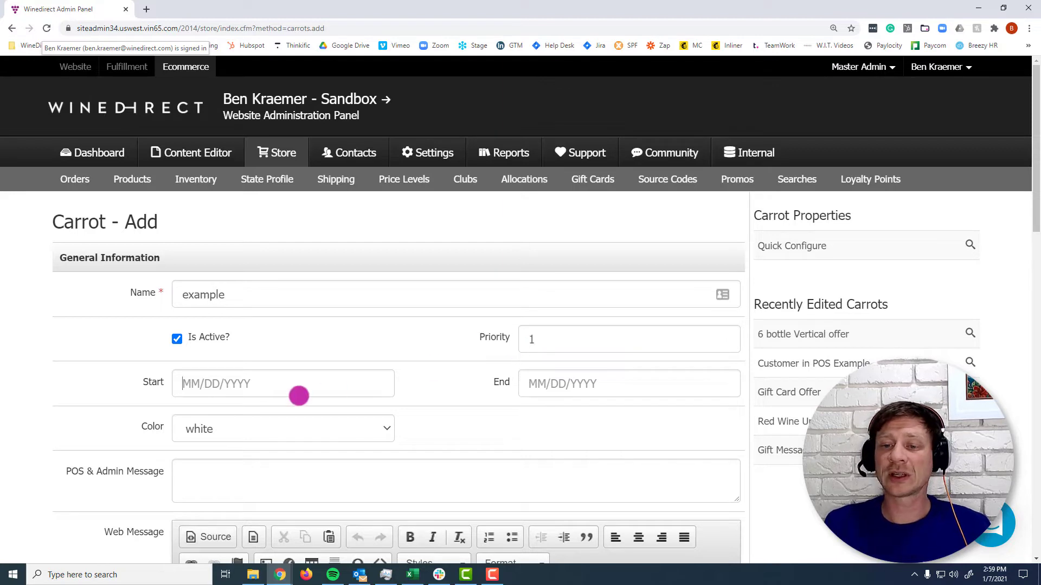
left_click(540, 383)
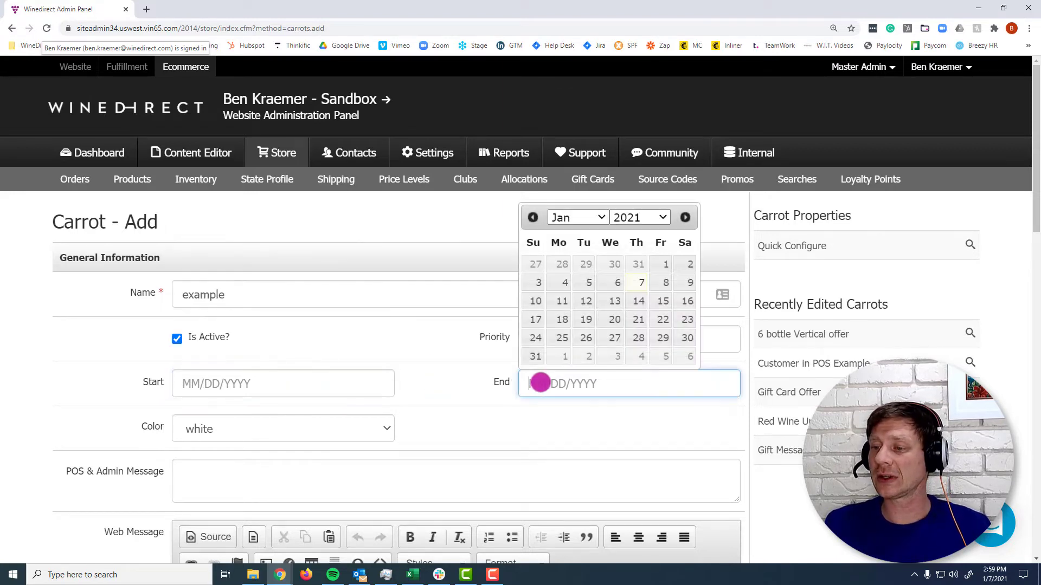
left_click(440, 403)
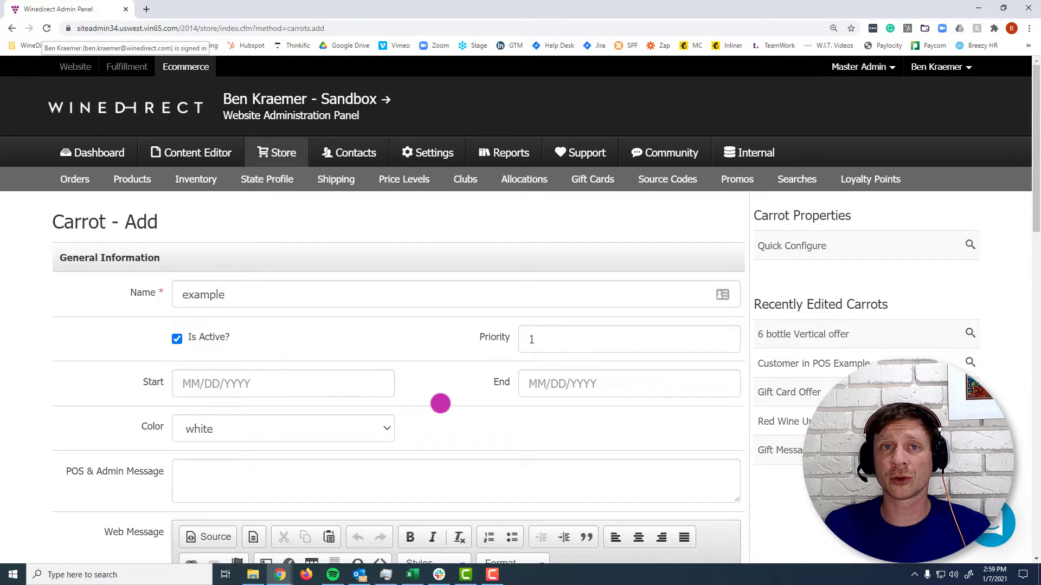
scroll(441, 403, "down", 1)
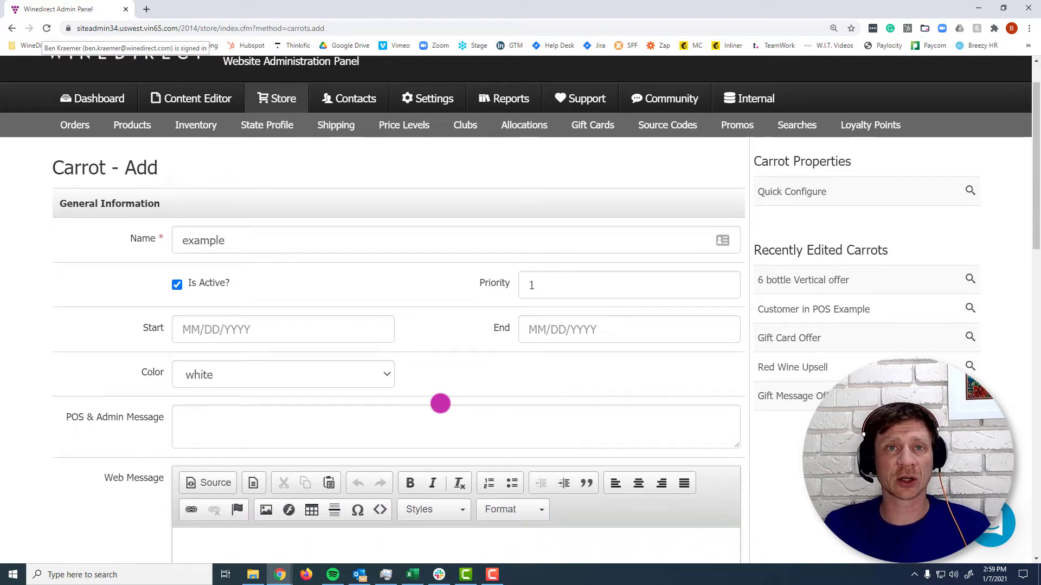
left_click(272, 369)
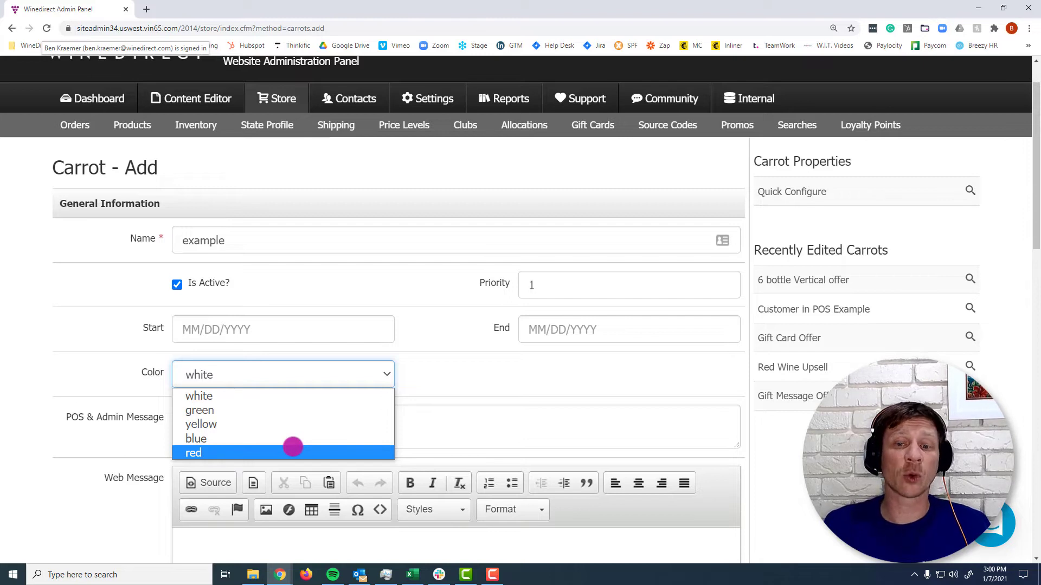
left_click(302, 382)
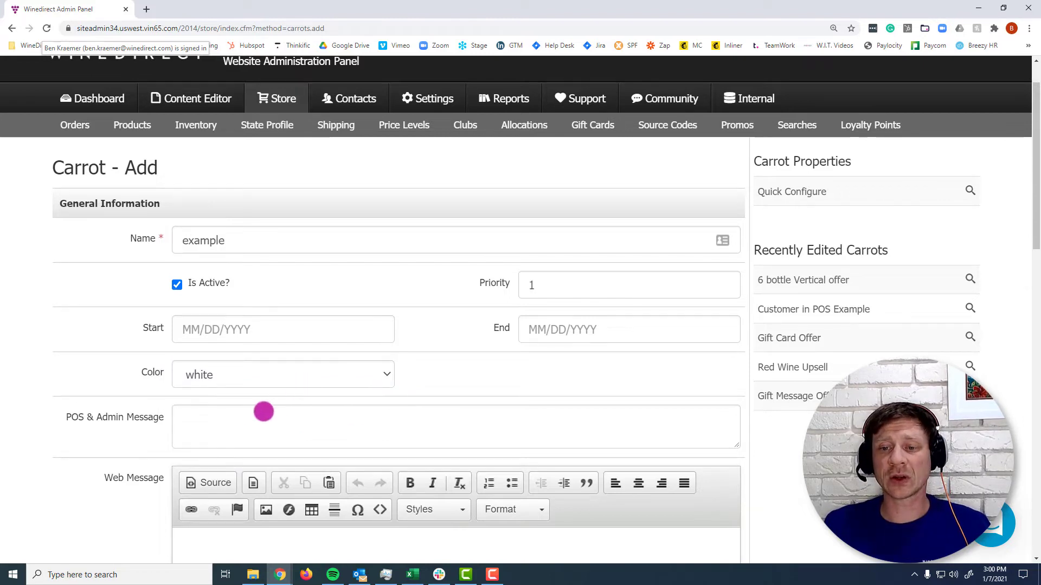
Step: Try "duplicate" as the new carrot's POS & Admin Message and undo the entry
scroll(198, 422, "down", 4)
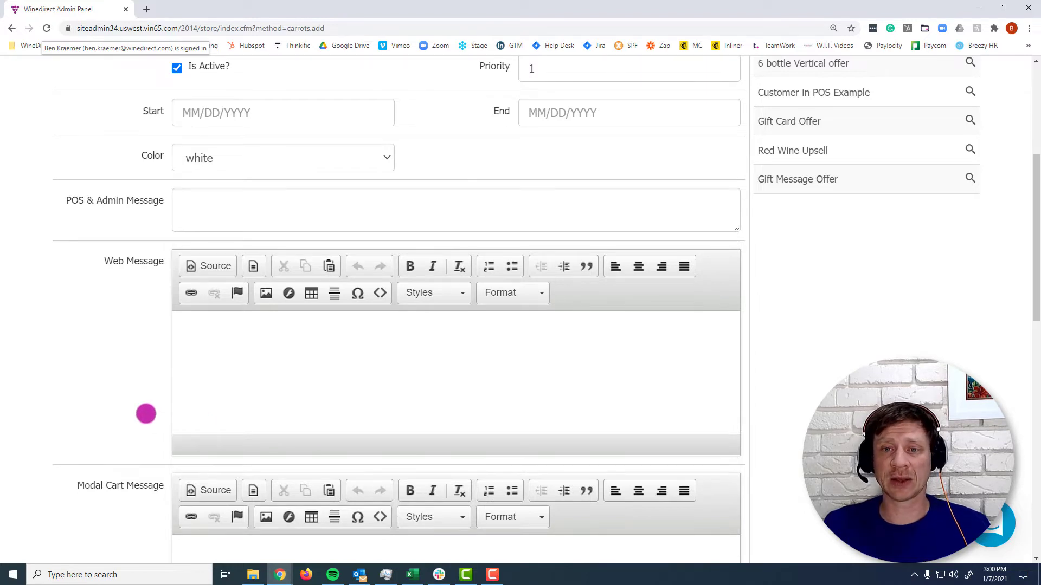
scroll(146, 412, "down", 2)
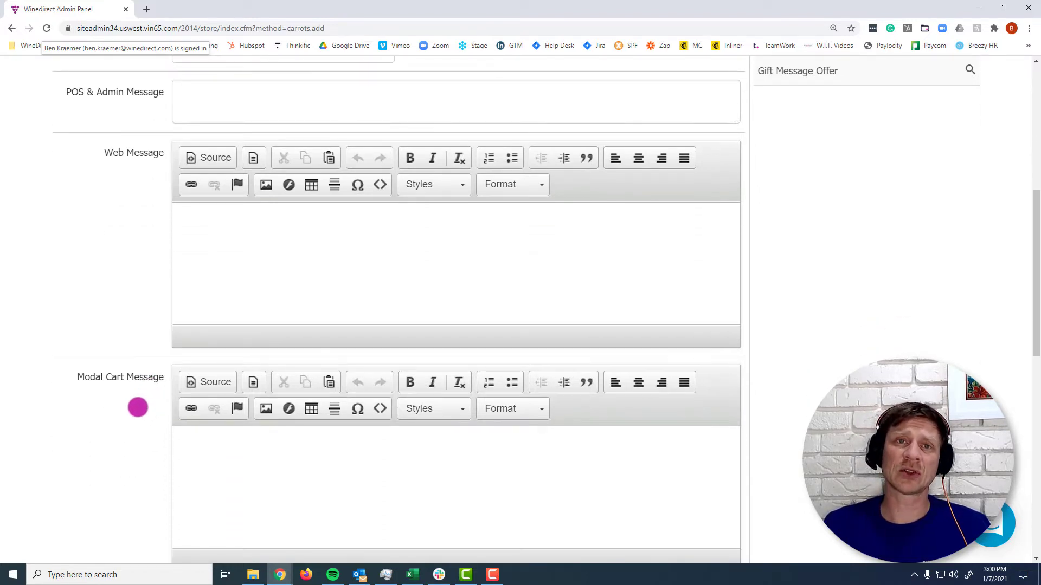
left_click_drag(66, 91, 167, 90)
left_click(209, 111)
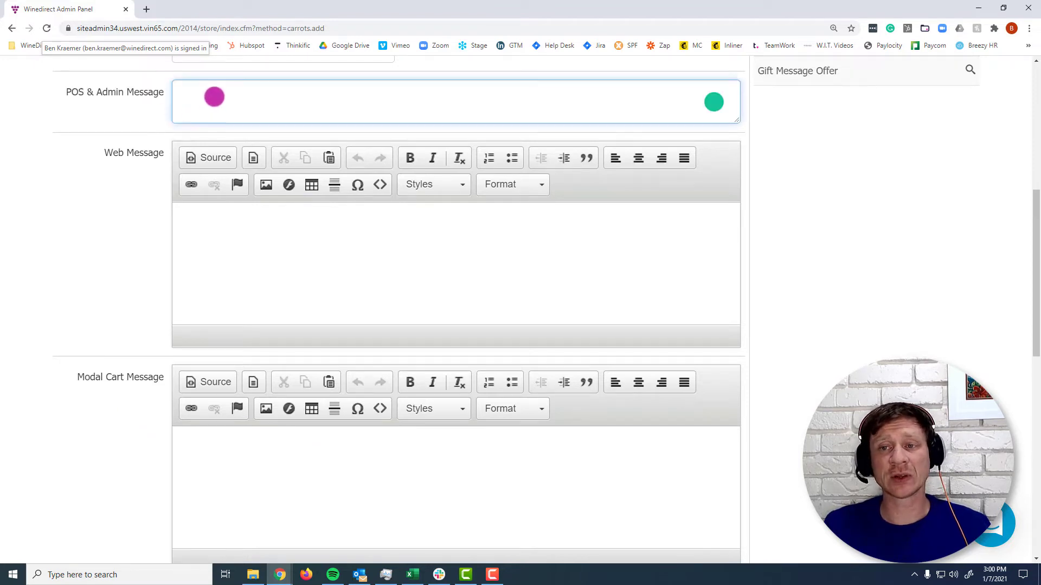
type("duplicate")
key("ctrl+z")
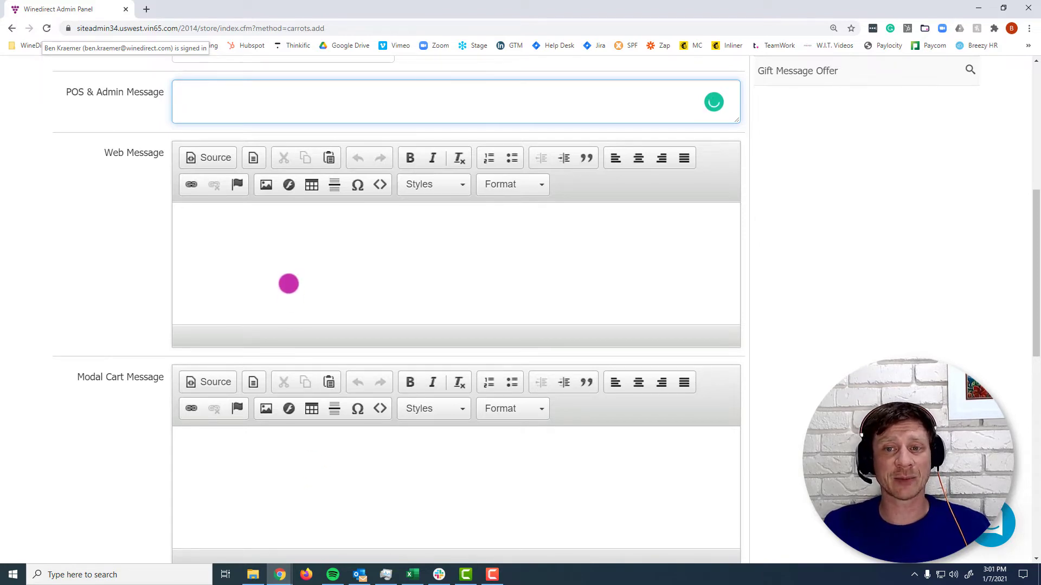
Step: Examine the new carrot's web message, modal cart message and order type settings, and cancel the form
scroll(155, 262, "down", 4)
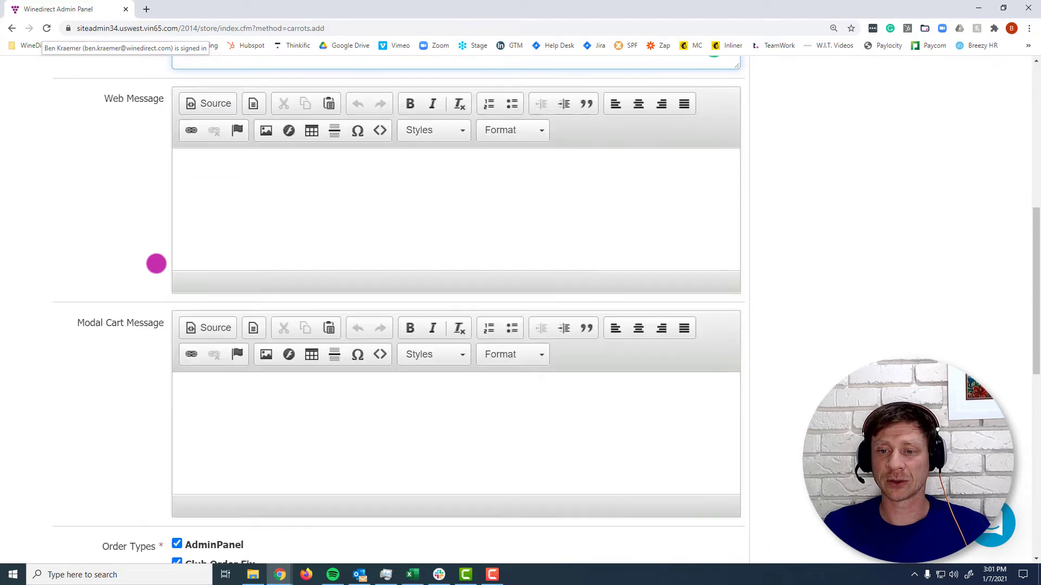
scroll(302, 407, "down", 1)
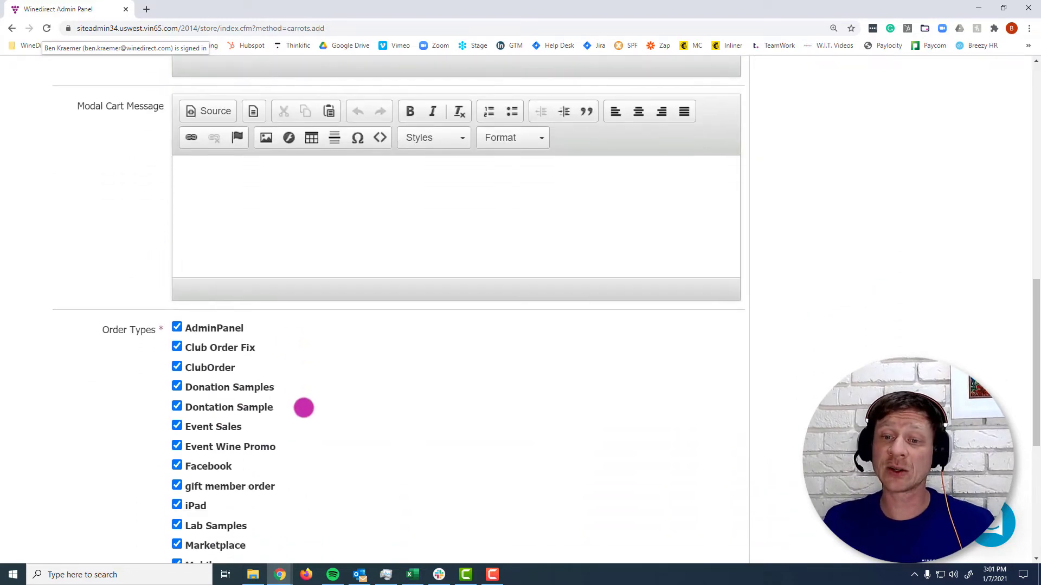
scroll(304, 408, "down", 1)
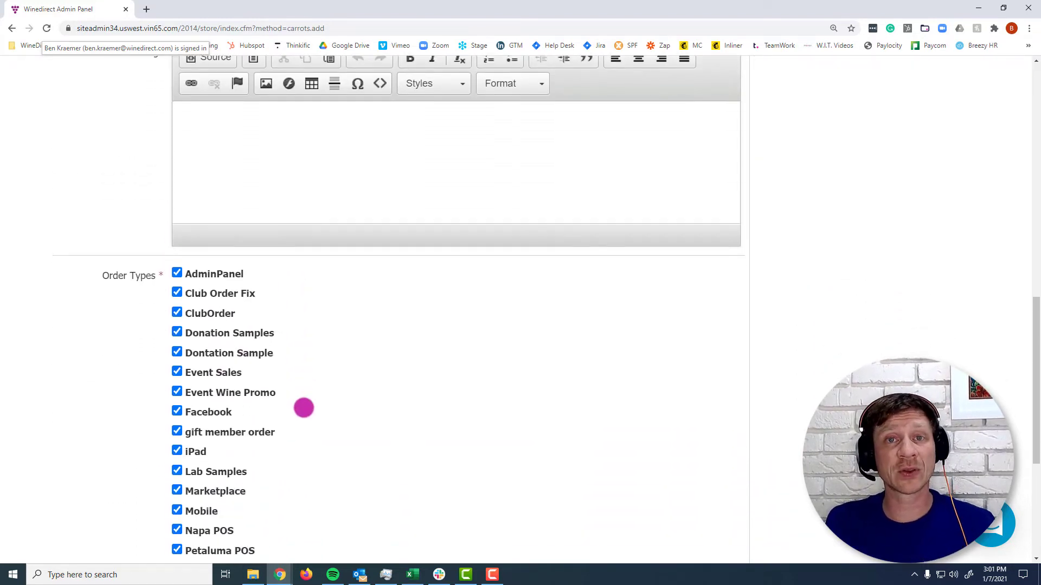
scroll(302, 408, "down", 1)
scroll(302, 407, "up", 4)
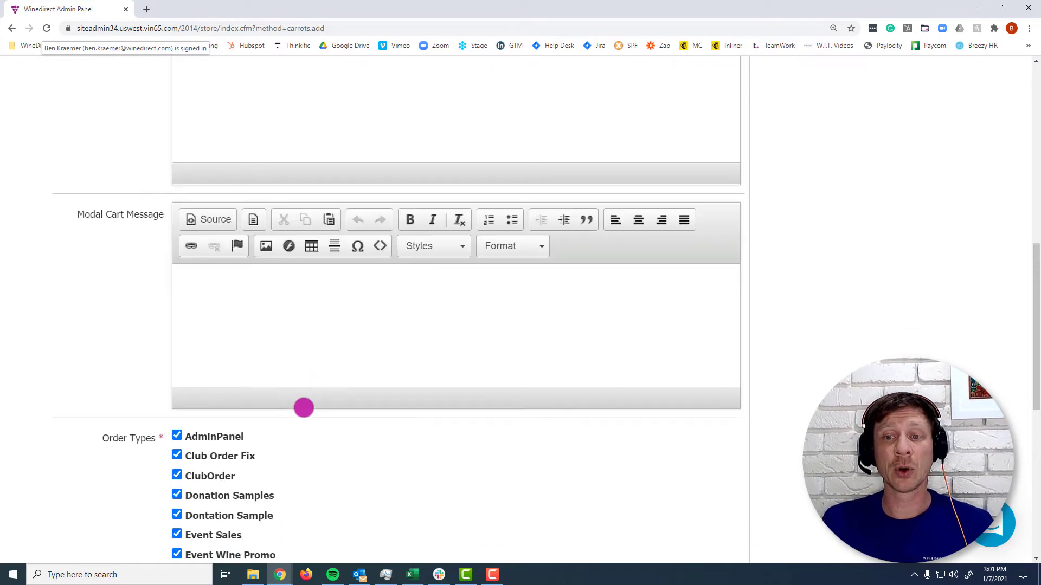
scroll(248, 347, "up", 3)
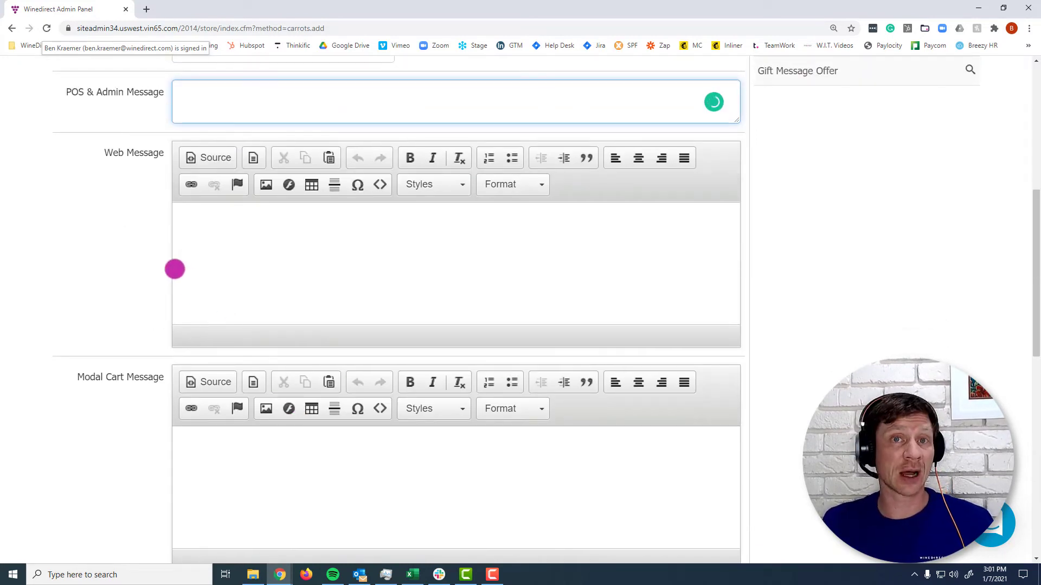
scroll(175, 270, "down", 9)
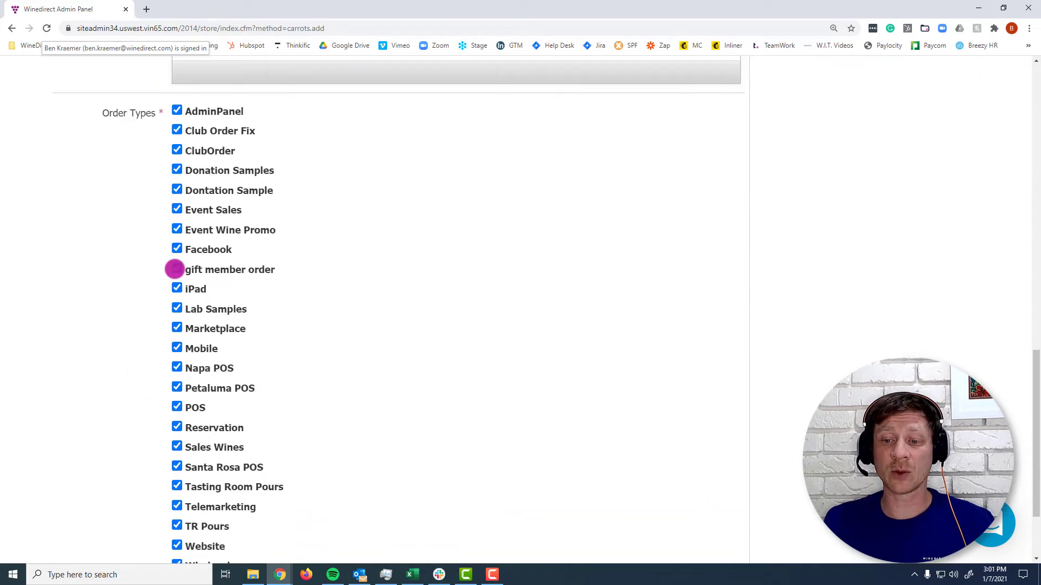
scroll(174, 269, "up", 10)
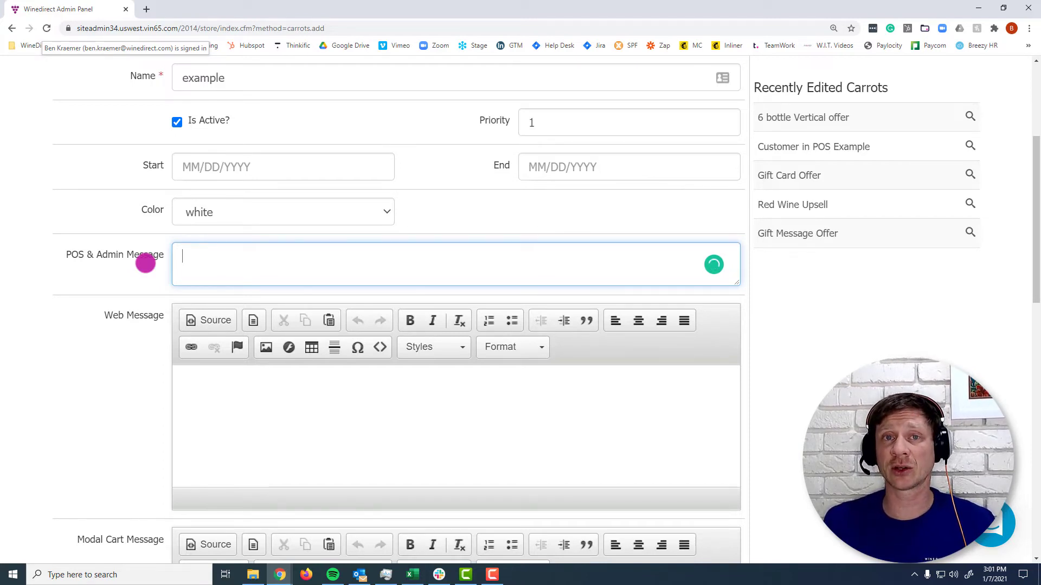
scroll(146, 263, "down", 15)
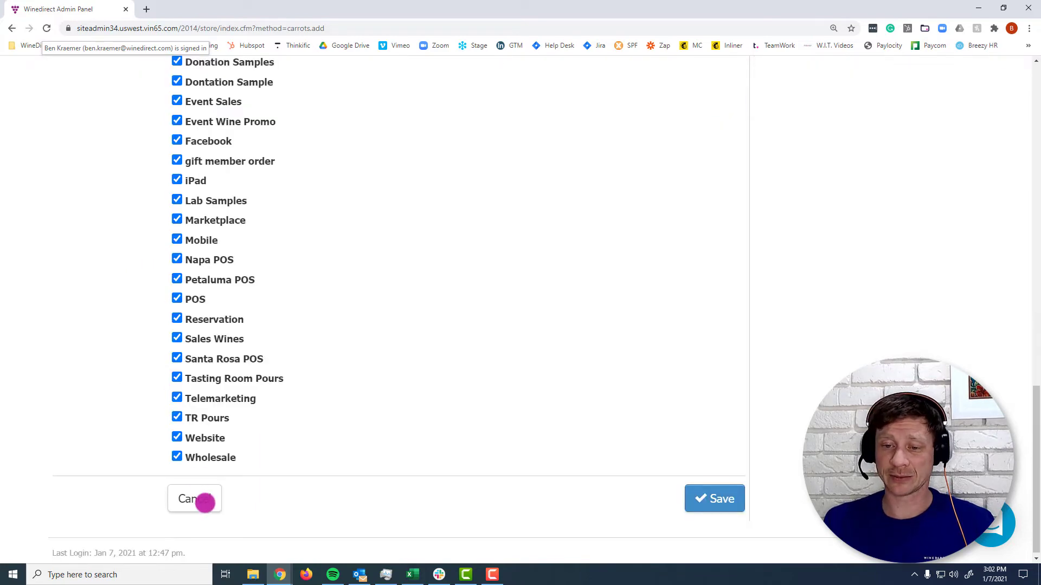
left_click(205, 499)
Step: Examine the existing carrot's order types, customer information and current order information conditions
scroll(205, 502, "up", 5)
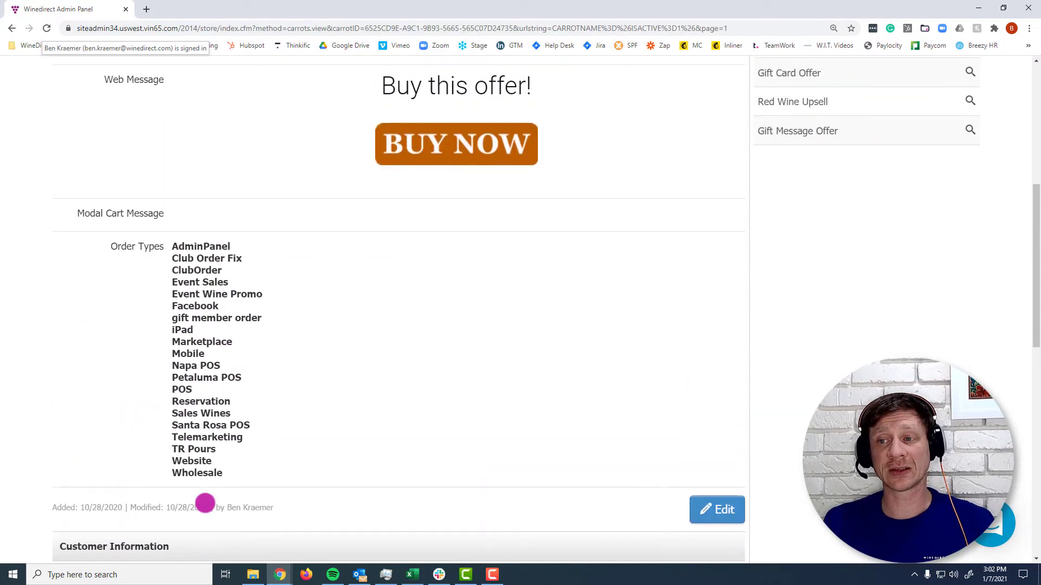
scroll(205, 502, "down", 3)
scroll(205, 503, "down", 3)
scroll(205, 503, "down", 3)
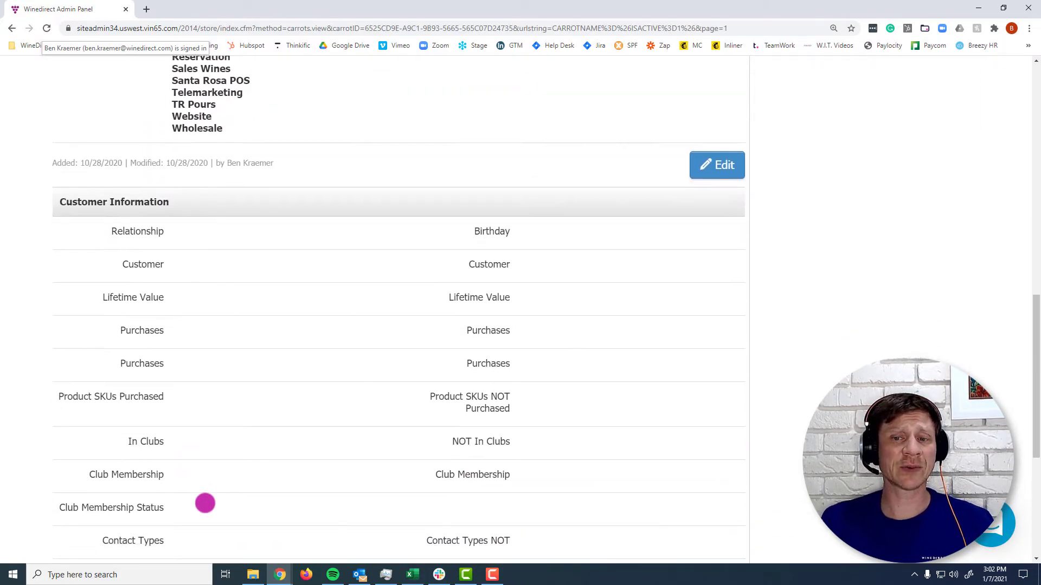
scroll(204, 503, "up", 1)
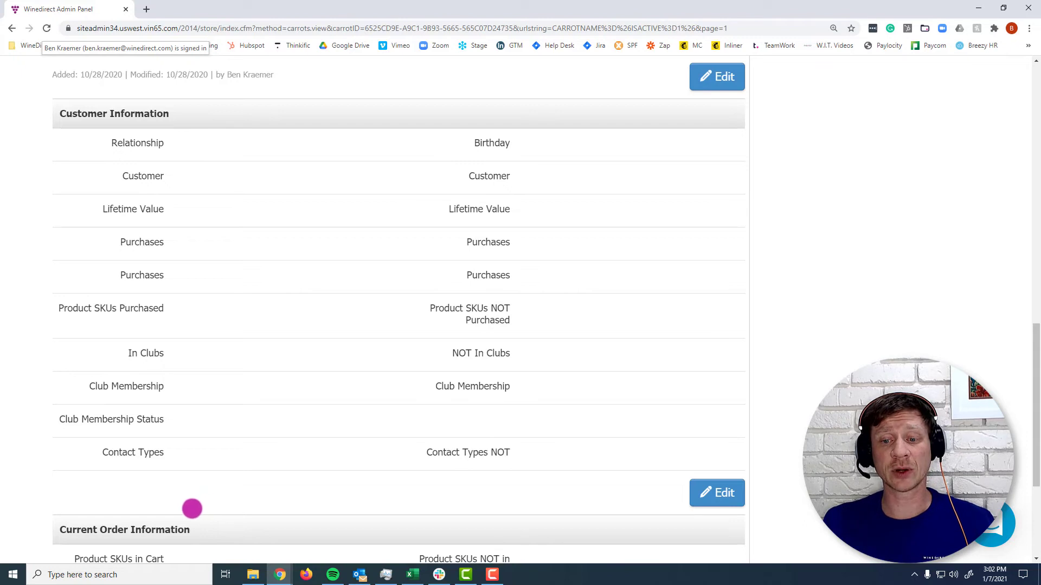
scroll(189, 509, "down", 3)
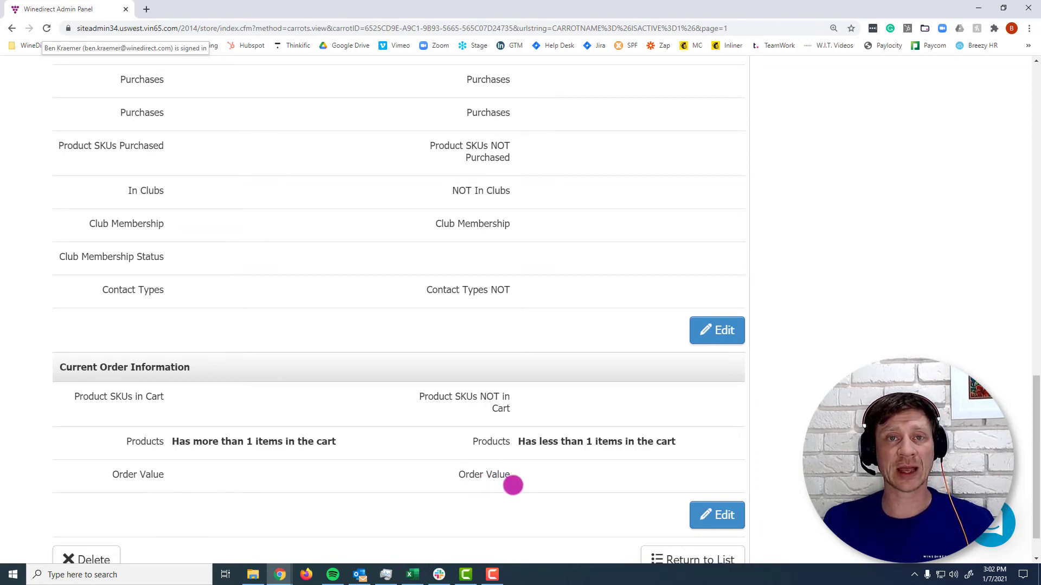
Step: Open the carrot's current order information for editing and try 6 as the "Has less than" items in the cart limit
left_click(727, 517)
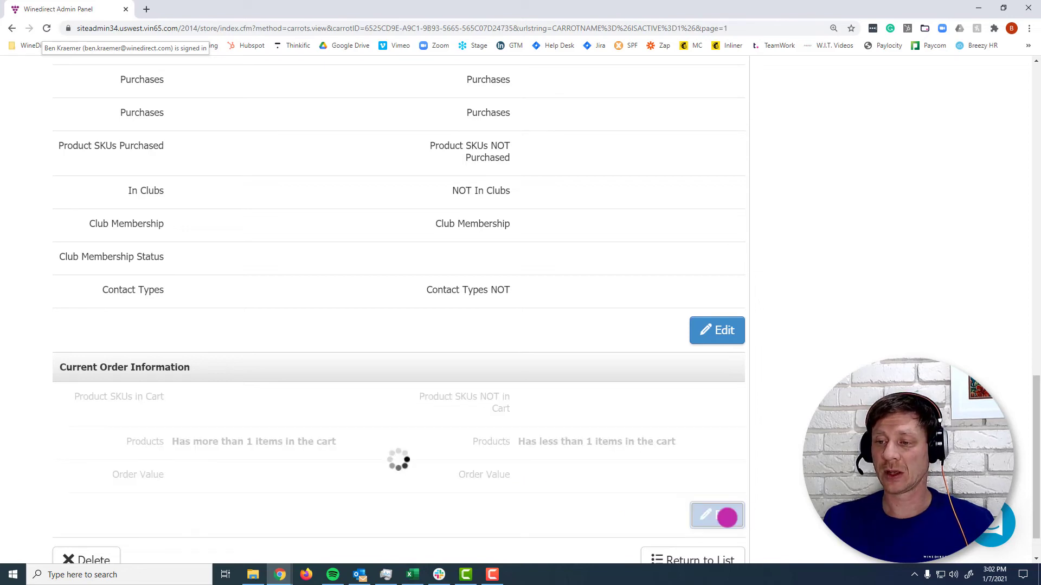
left_click_drag(544, 385, 522, 385)
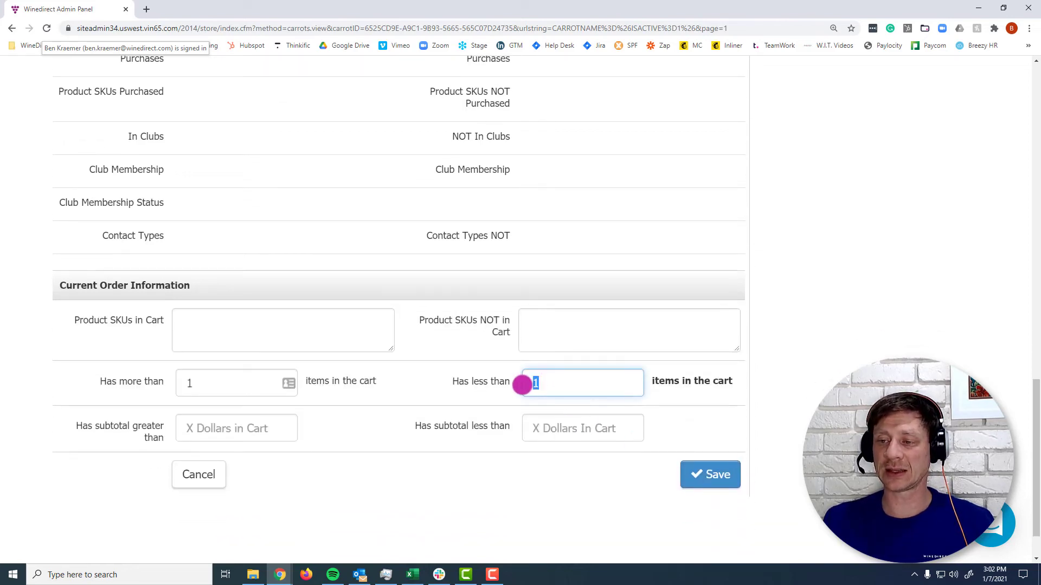
type("6")
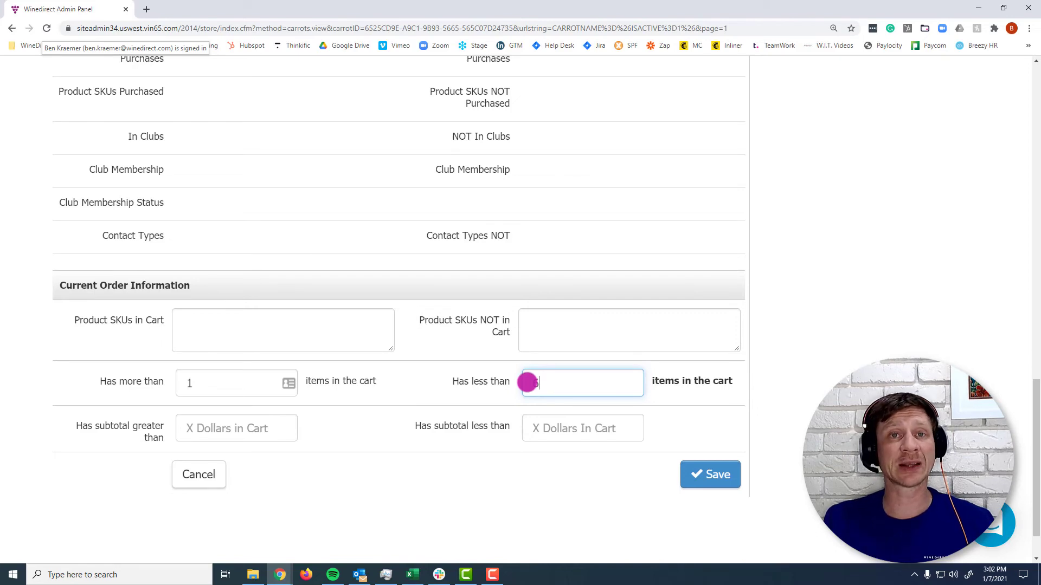
left_click_drag(546, 383, 527, 382)
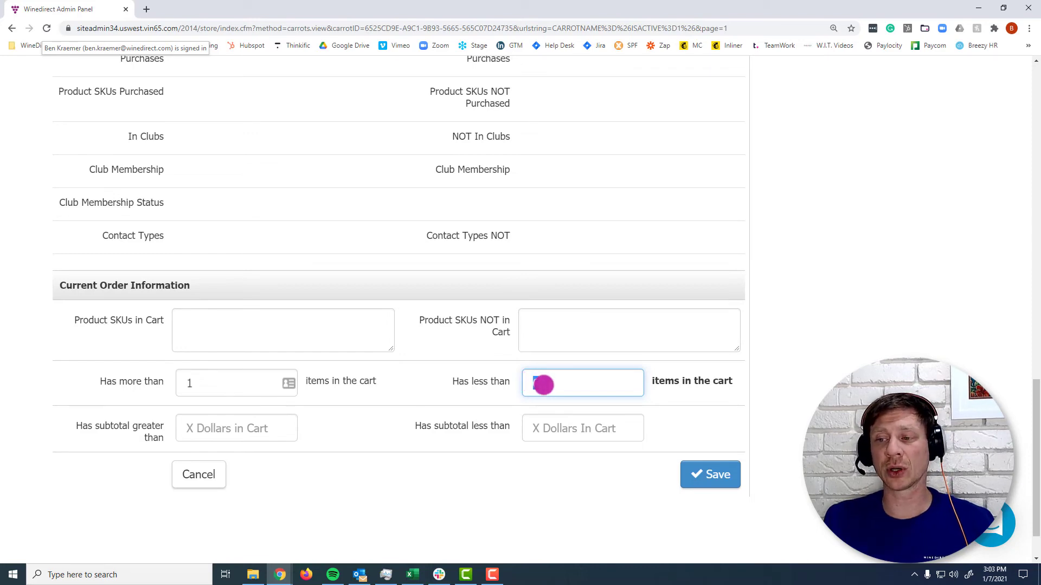
left_click(560, 383)
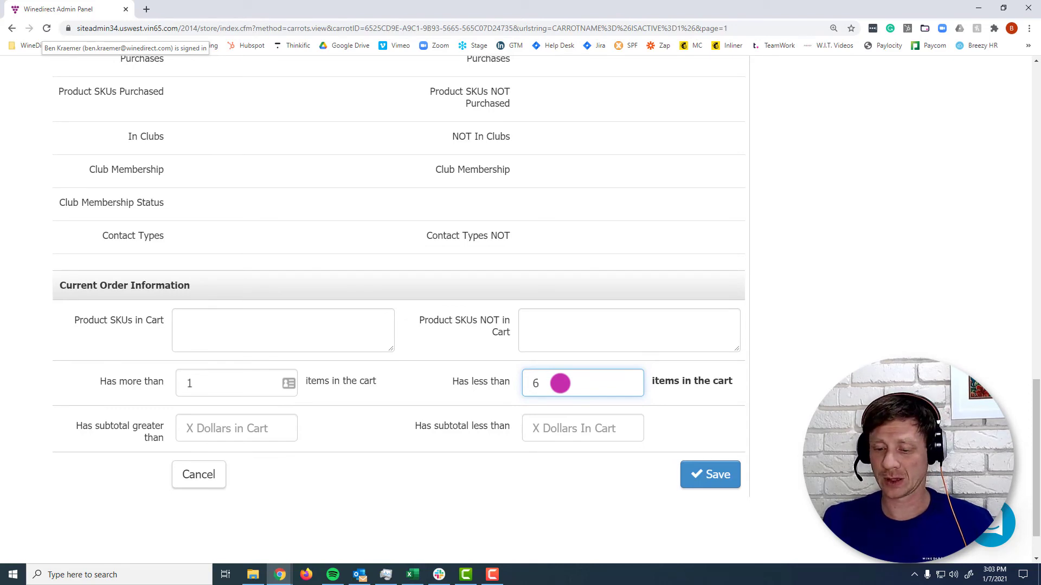
key("BackSpace")
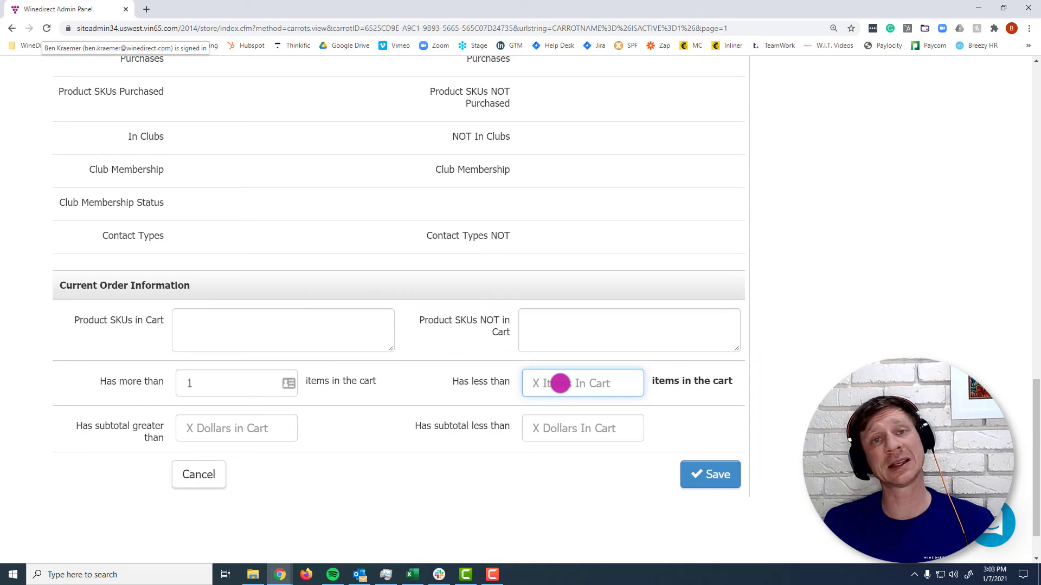
type("6")
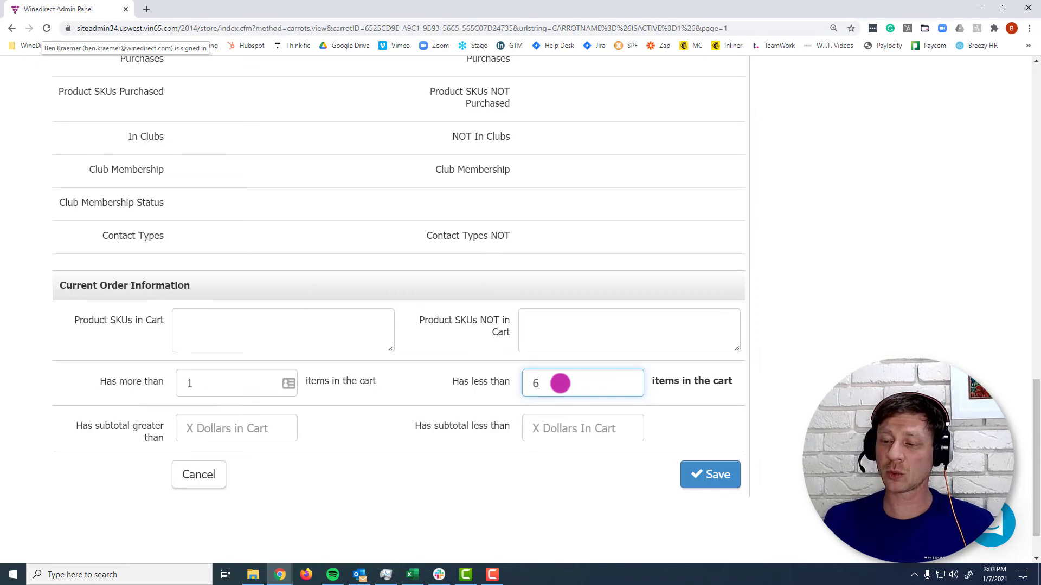
Step: Try 5 as the "Has less than" items in the cart limit and cancel the edit
key("BackSpace")
type("5")
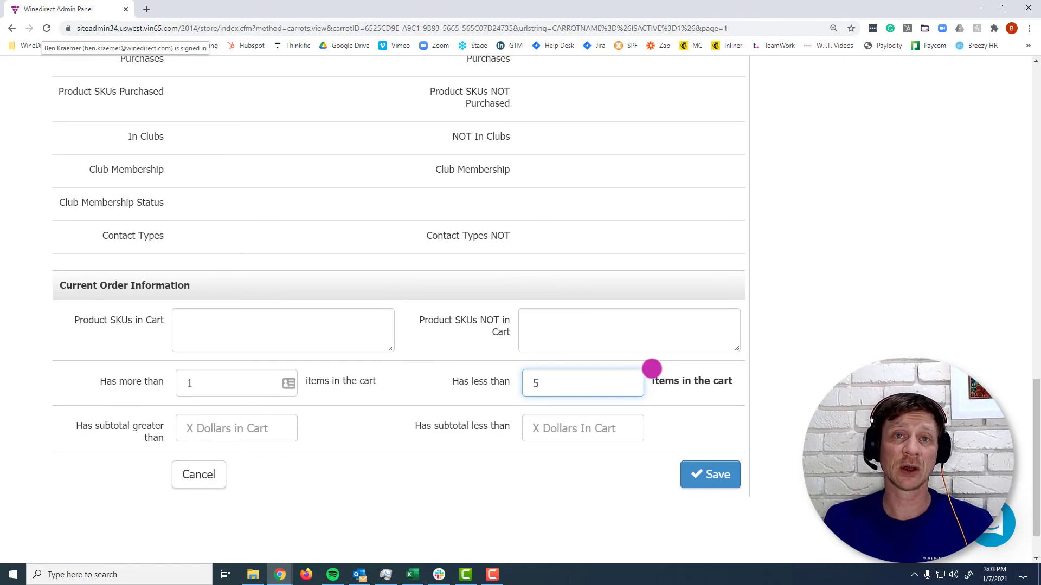
left_click(211, 486)
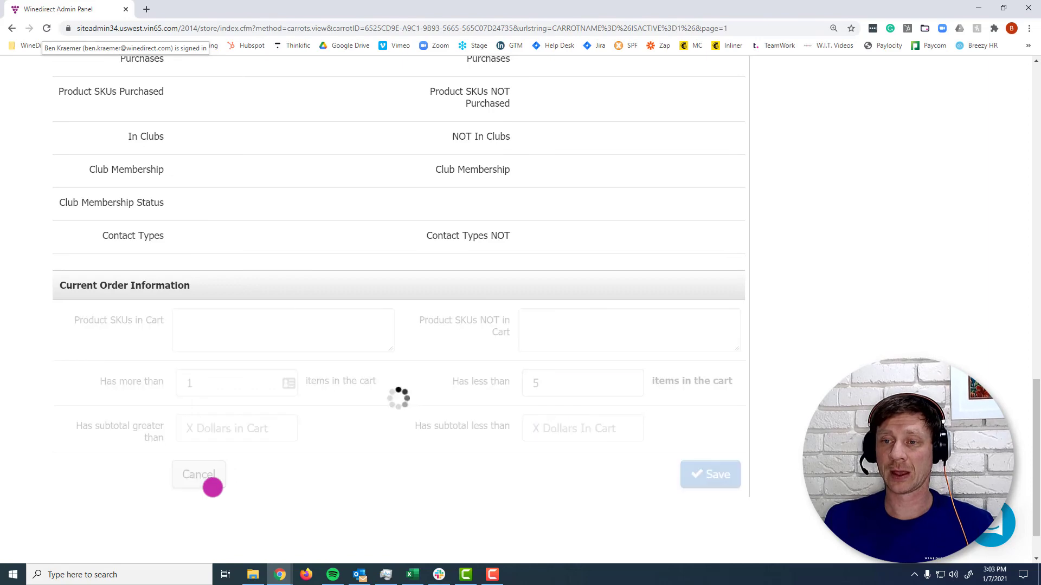